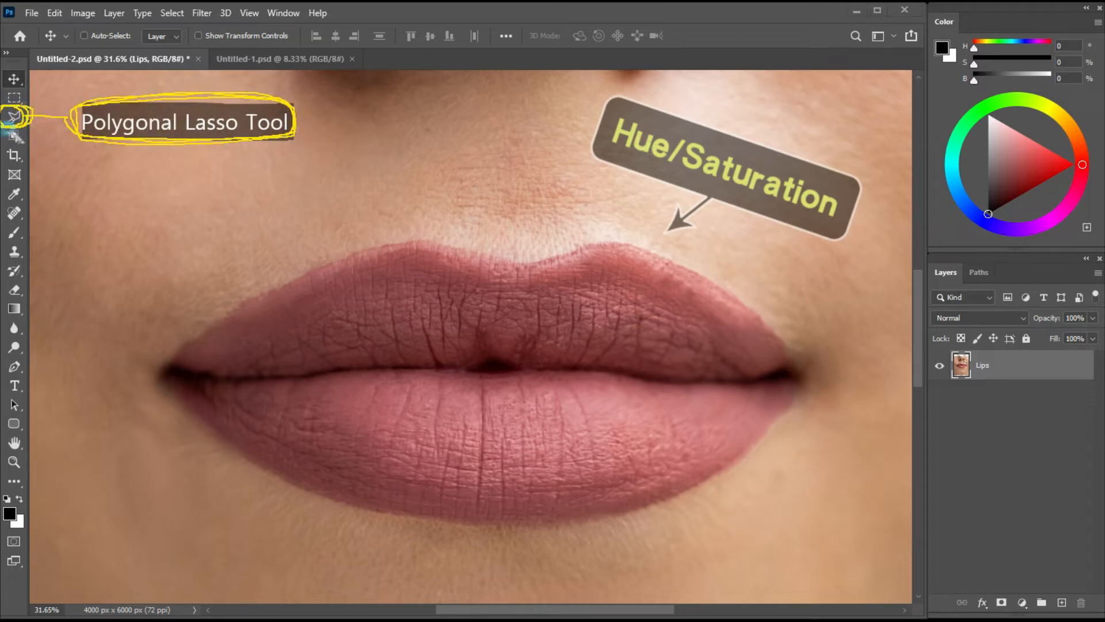
# Outline the lips with the Polygonal Lasso Tool using a 15 px feather and close the selection.
pyautogui.click(15, 118)
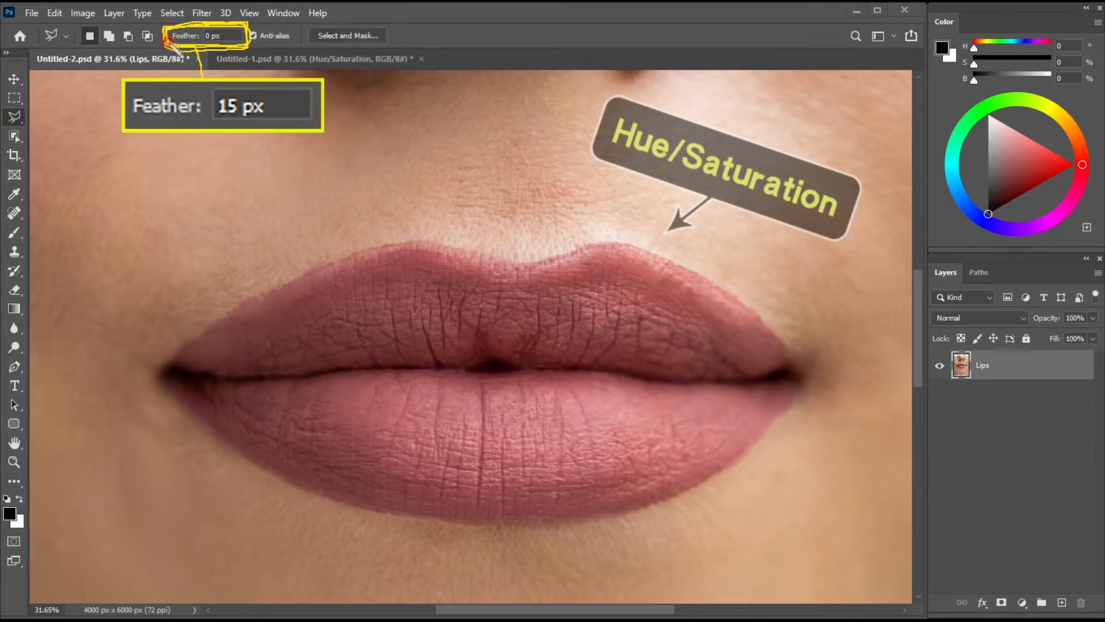
pyautogui.click(209, 36)
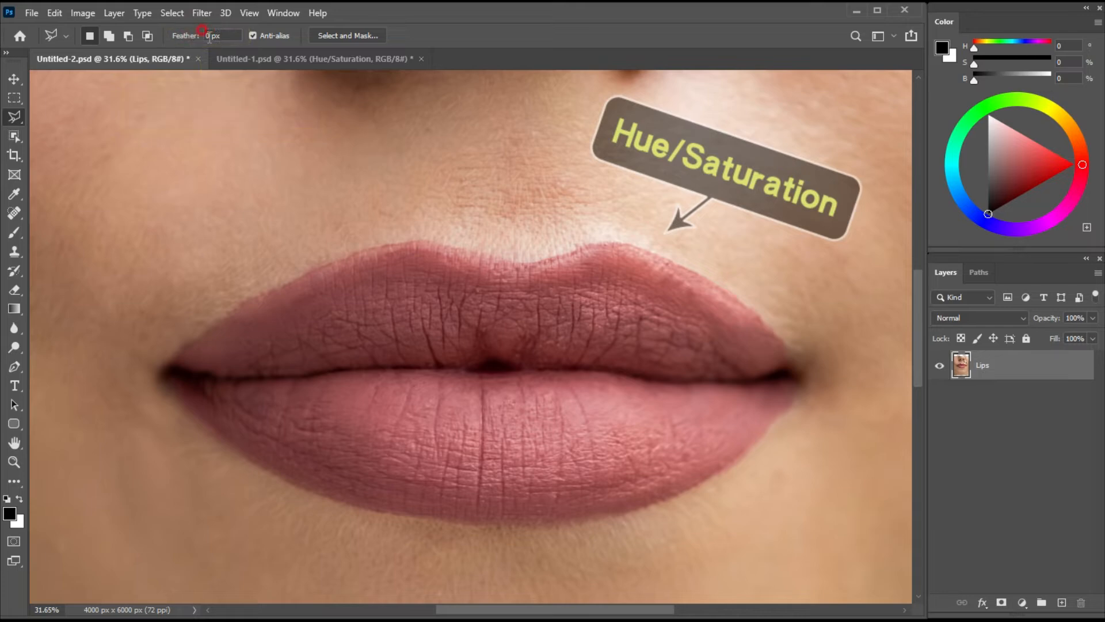
pyautogui.click(224, 316)
pyautogui.click(253, 297)
pyautogui.click(354, 250)
pyautogui.click(397, 241)
pyautogui.click(432, 242)
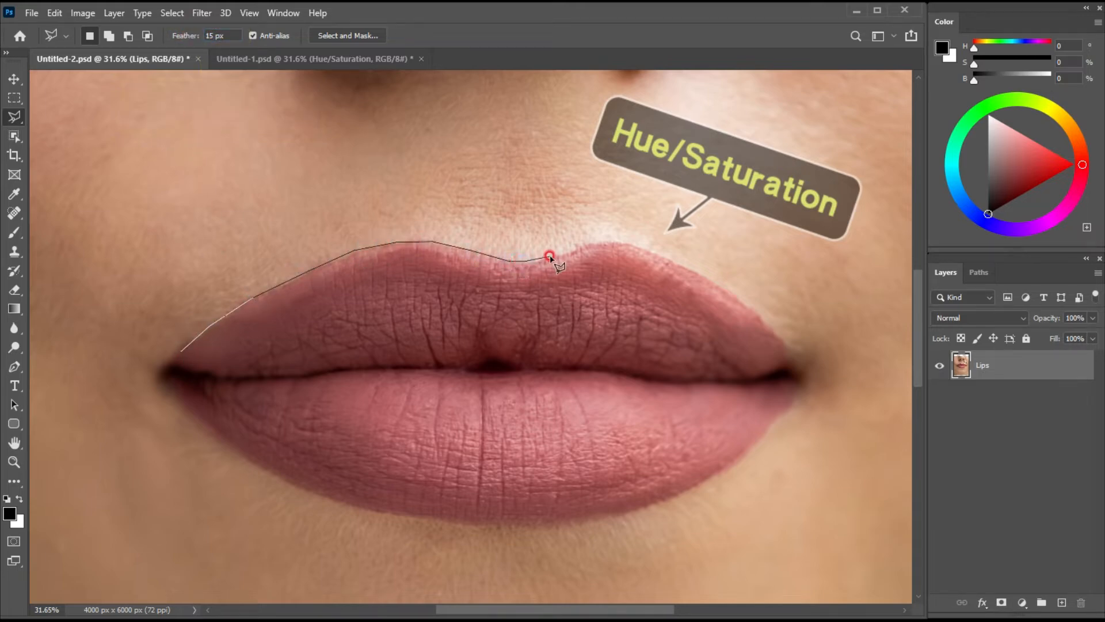
pyautogui.click(616, 244)
pyautogui.click(656, 250)
pyautogui.click(735, 294)
pyautogui.click(788, 346)
pyautogui.click(801, 374)
pyautogui.click(799, 393)
pyautogui.click(788, 408)
pyautogui.click(694, 483)
pyautogui.click(642, 508)
pyautogui.click(569, 523)
pyautogui.click(474, 524)
pyautogui.click(342, 503)
pyautogui.click(262, 469)
pyautogui.click(213, 432)
pyautogui.click(172, 377)
pyautogui.click(180, 350)
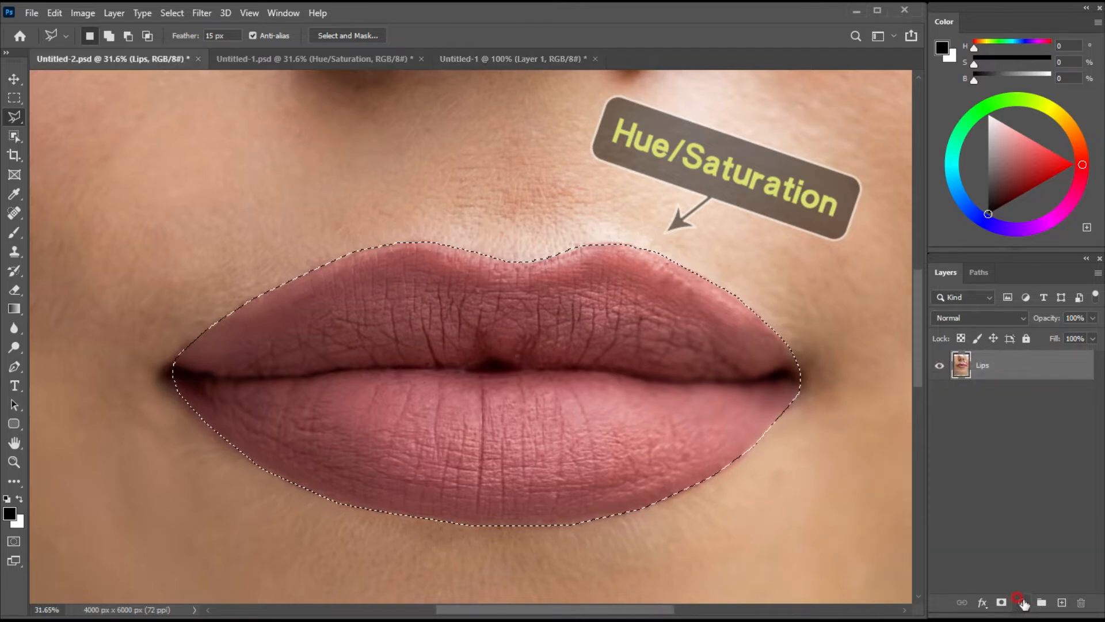
# Add a Hue/Saturation adjustment layer for the selected lips with Hue -25 and Saturation +32.
pyautogui.click(1022, 602)
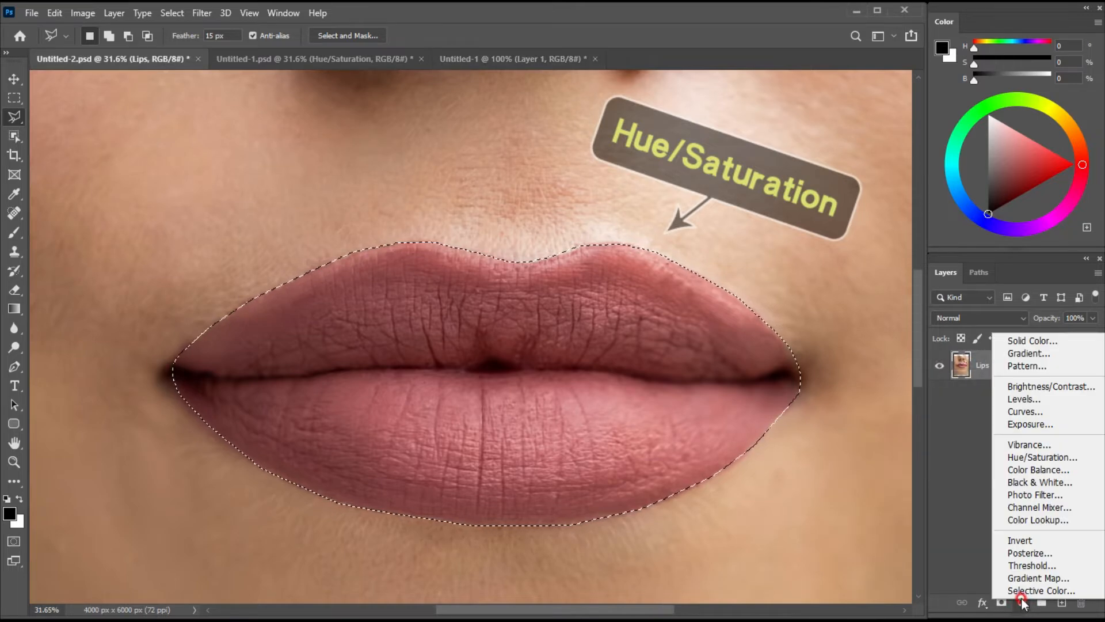
pyautogui.click(1023, 457)
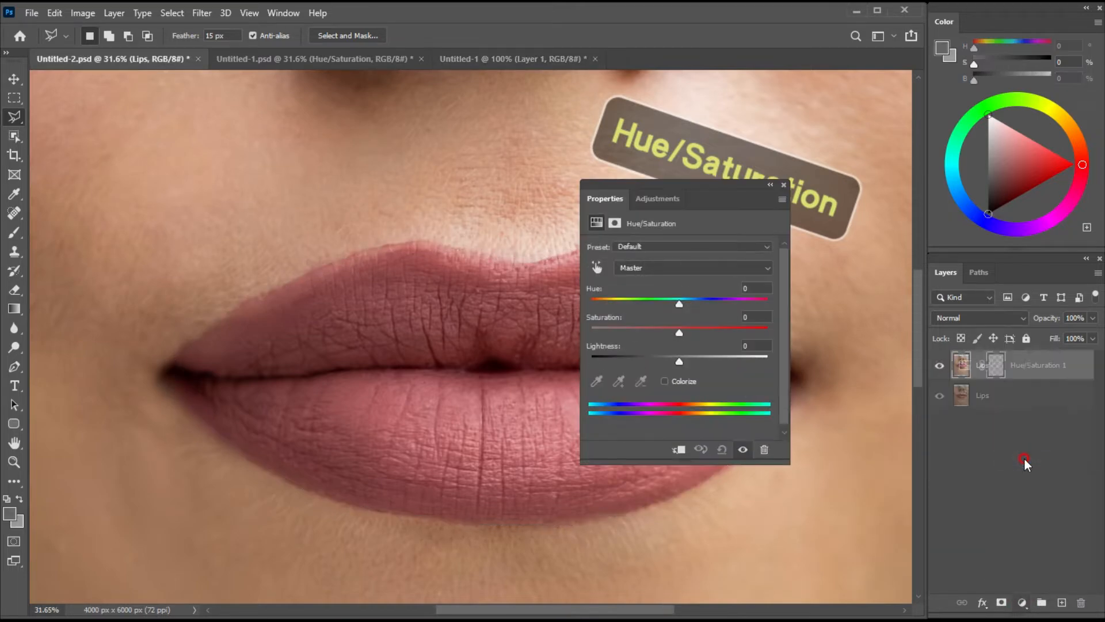
pyautogui.moveTo(696, 198); pyautogui.dragTo(858, 227)
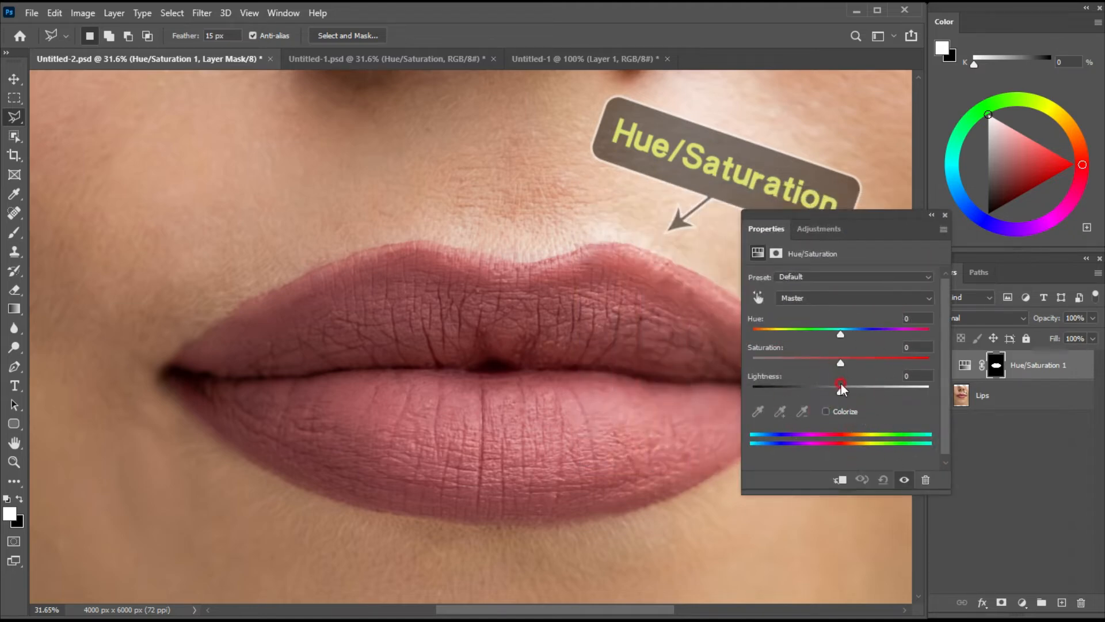
pyautogui.moveTo(840, 338); pyautogui.dragTo(814, 335)
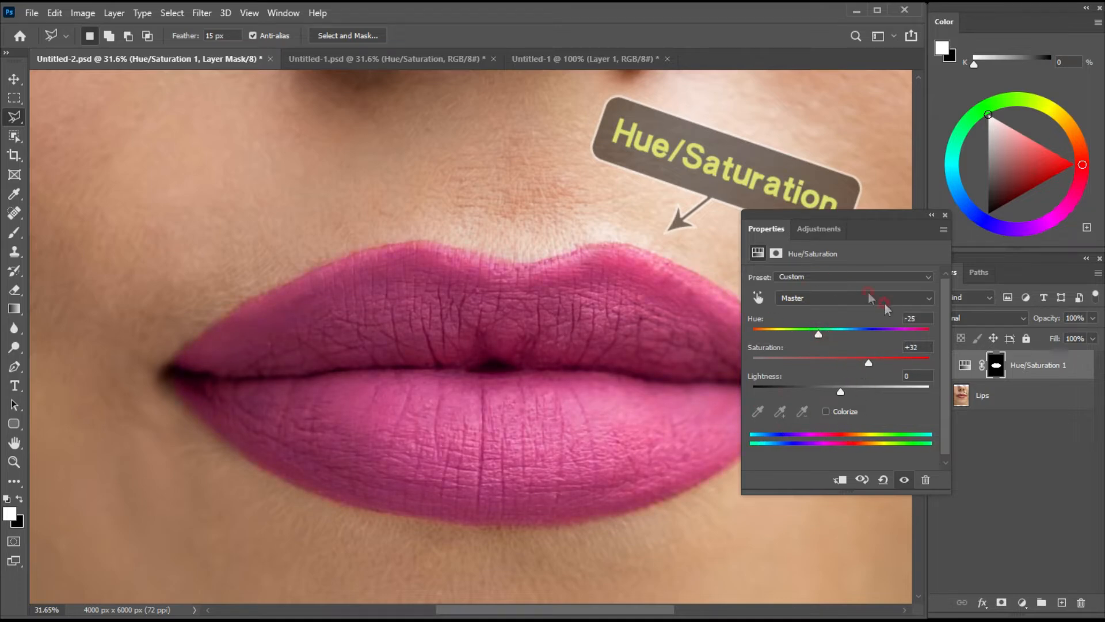
pyautogui.click(945, 216)
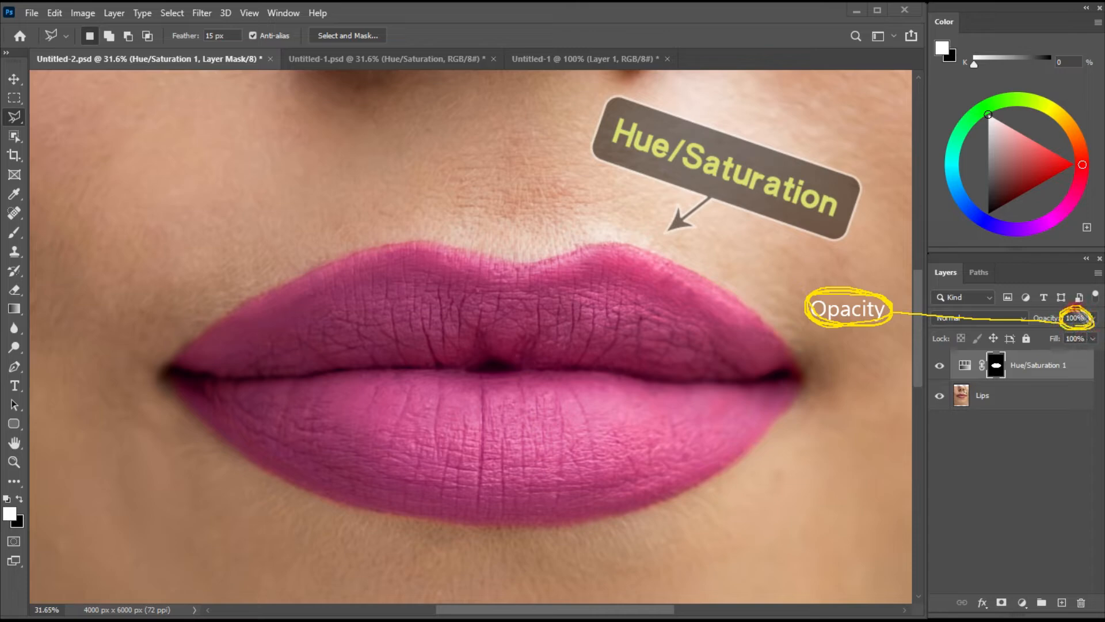
# Reduce the Hue/Saturation adjustment layer's opacity to 71%.
pyautogui.press('v')
pyautogui.click(1091, 320)
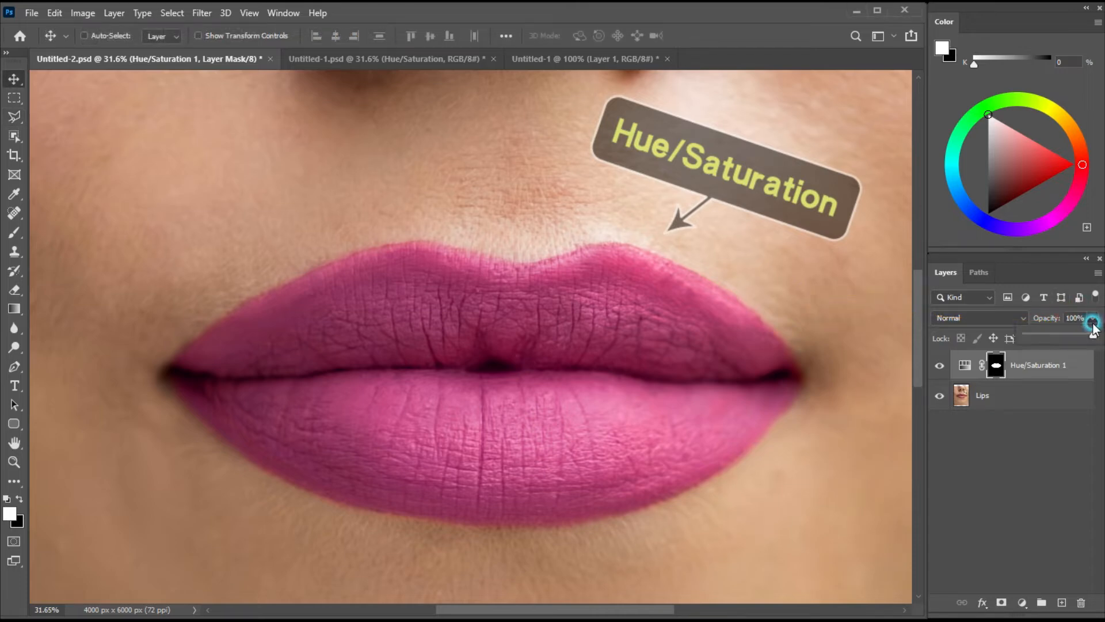
pyautogui.moveTo(1068, 338); pyautogui.dragTo(1074, 338)
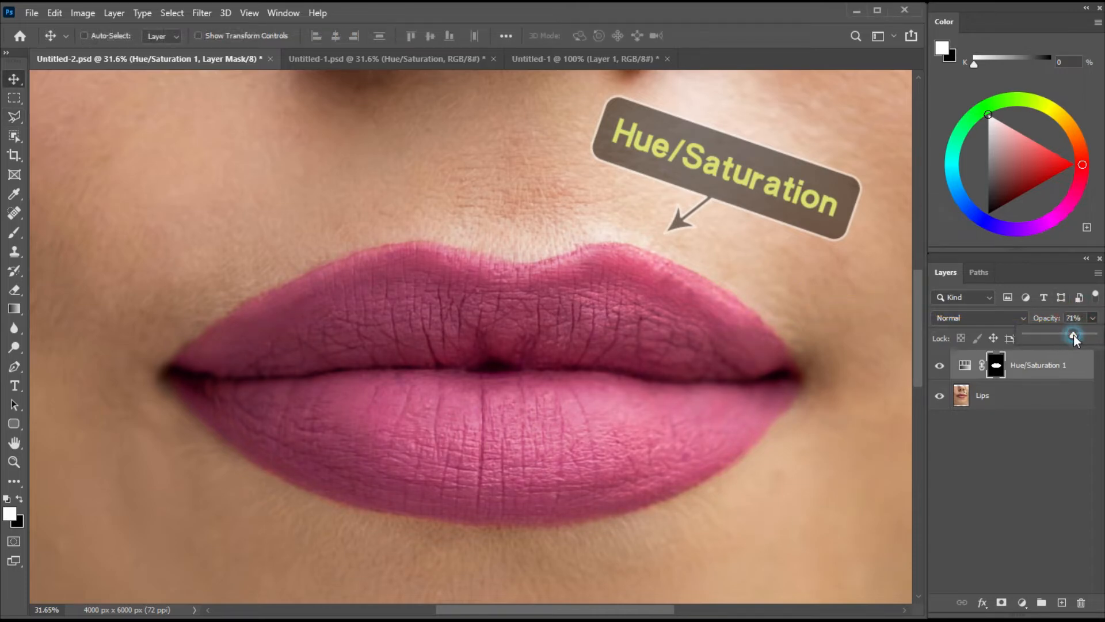
pyautogui.click(747, 416)
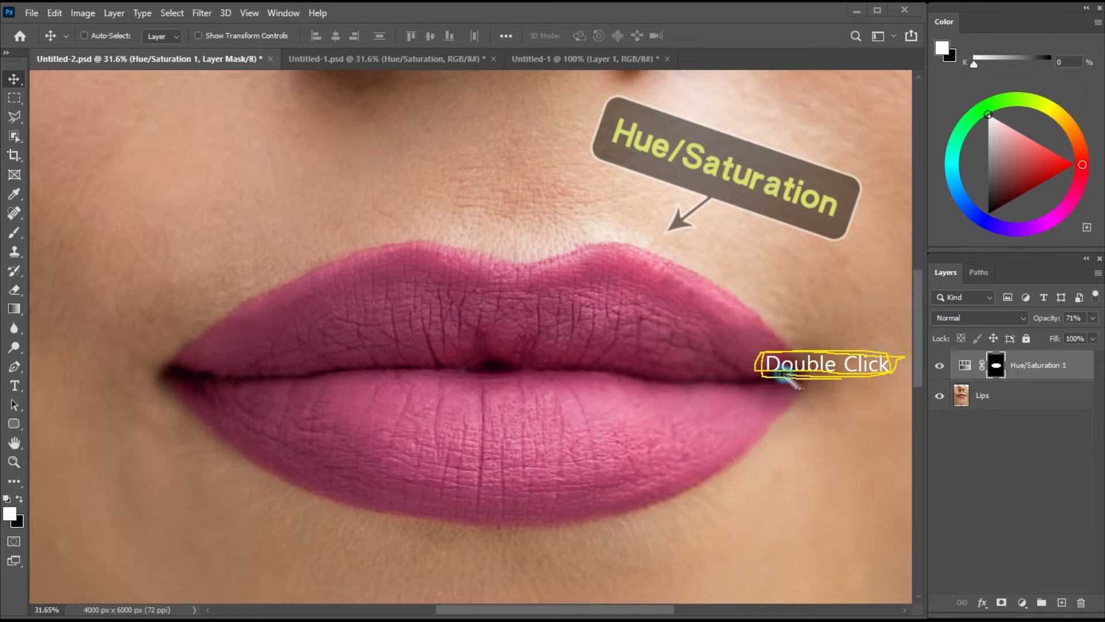
# Reopen the Hue/Saturation adjustment and shift the hue further toward magenta, with Saturation +68 and Lightness +6.
pyautogui.moveTo(952, 366)
pyautogui.mouseDown()
pyautogui.moveTo(960, 347)
pyautogui.moveTo(965, 371)
pyautogui.mouseUp()
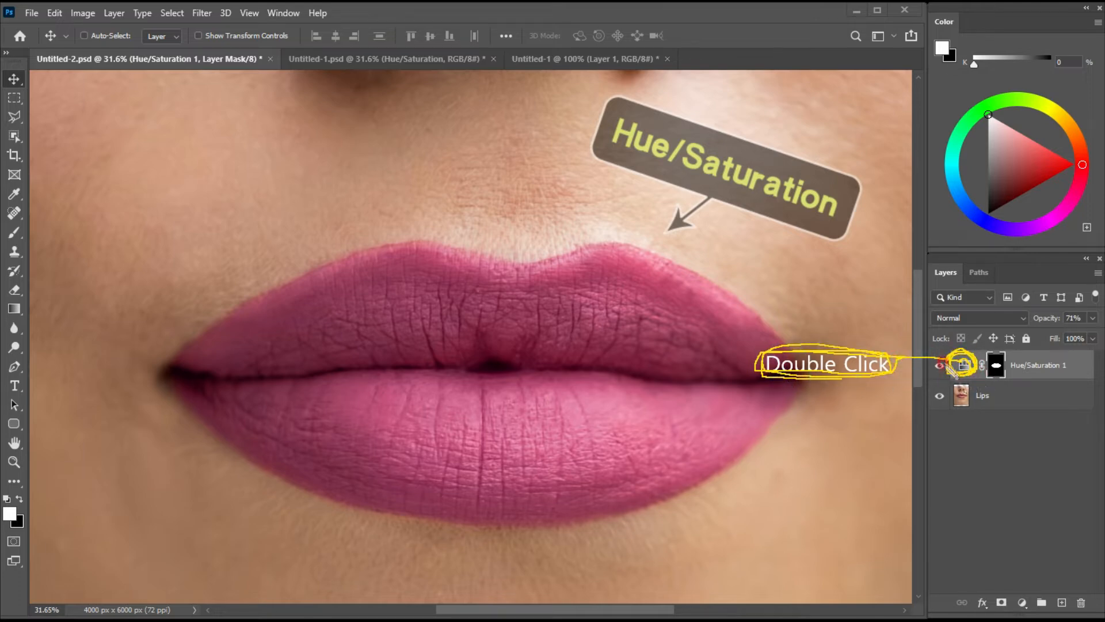
pyautogui.doubleClick(958, 358)
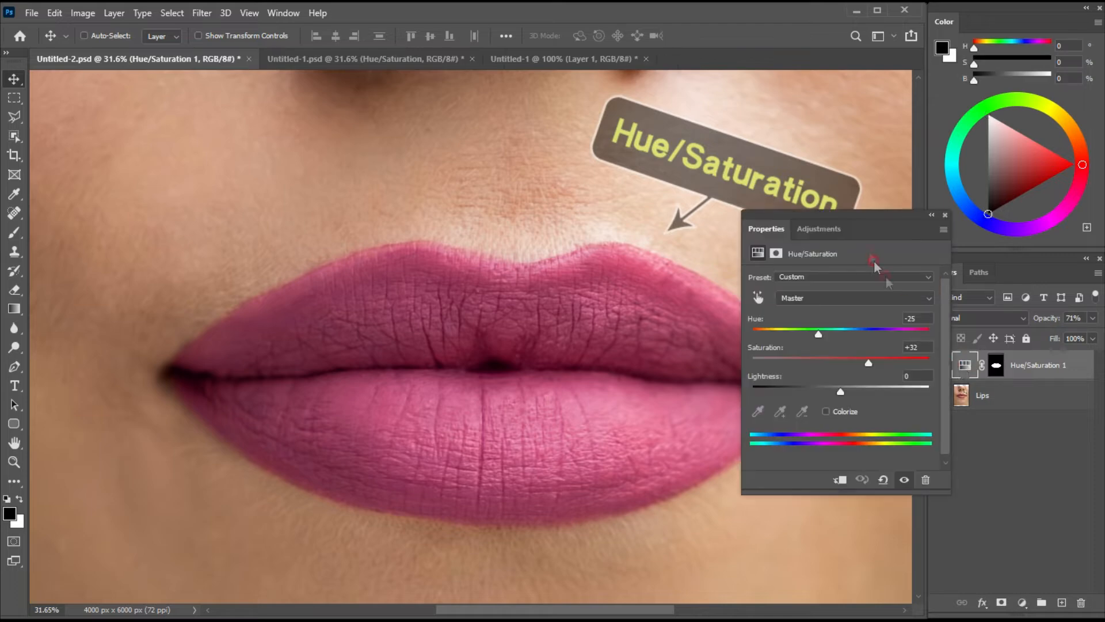
pyautogui.moveTo(864, 231); pyautogui.dragTo(897, 224)
pyautogui.moveTo(849, 327)
pyautogui.mouseDown()
pyautogui.moveTo(869, 327)
pyautogui.moveTo(835, 327)
pyautogui.mouseUp()
pyautogui.moveTo(874, 360); pyautogui.dragTo(930, 358)
pyautogui.click(882, 384)
pyautogui.moveTo(875, 387); pyautogui.dragTo(877, 388)
pyautogui.moveTo(836, 330); pyautogui.dragTo(830, 330)
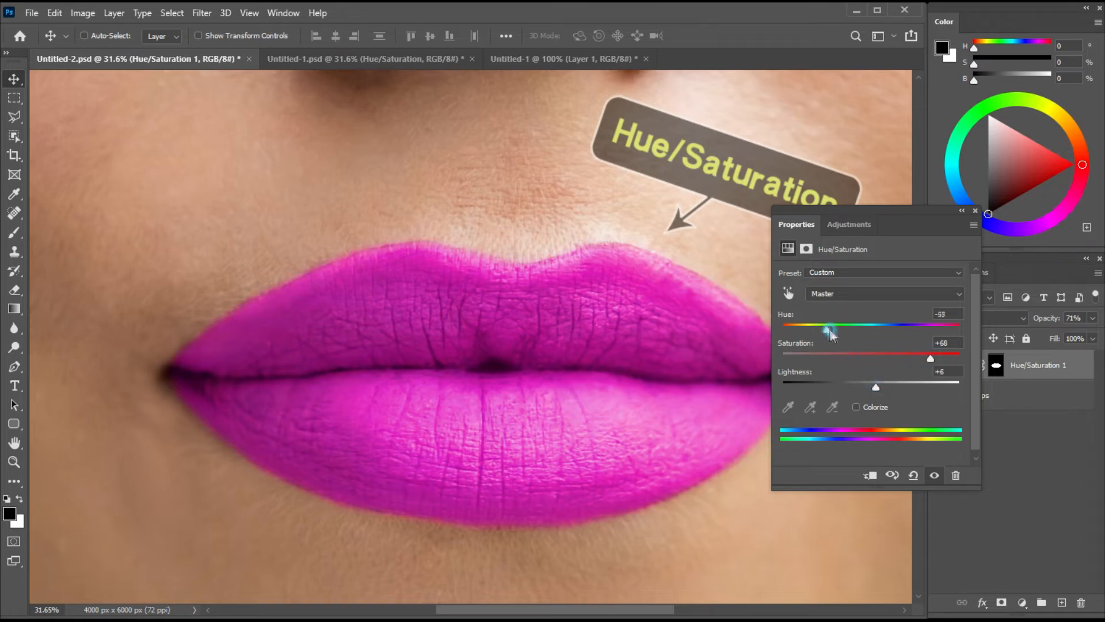
pyautogui.click(975, 211)
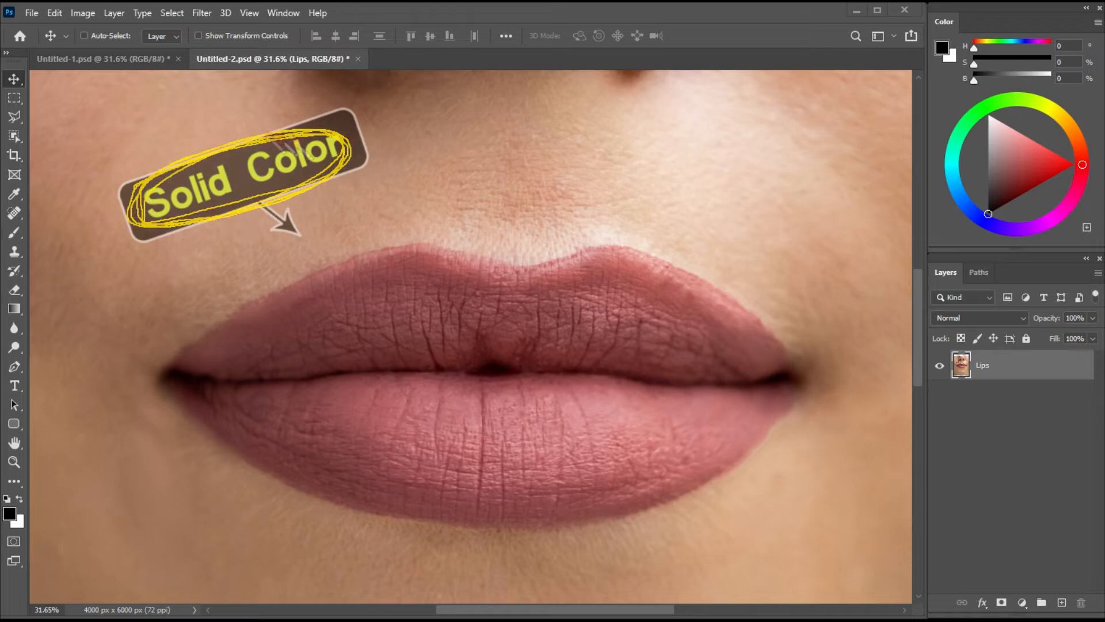
# Outline the lips on the unedited Lips layer with the Polygonal Lasso Tool at 15 px feather and close the selection.
pyautogui.click(13, 118)
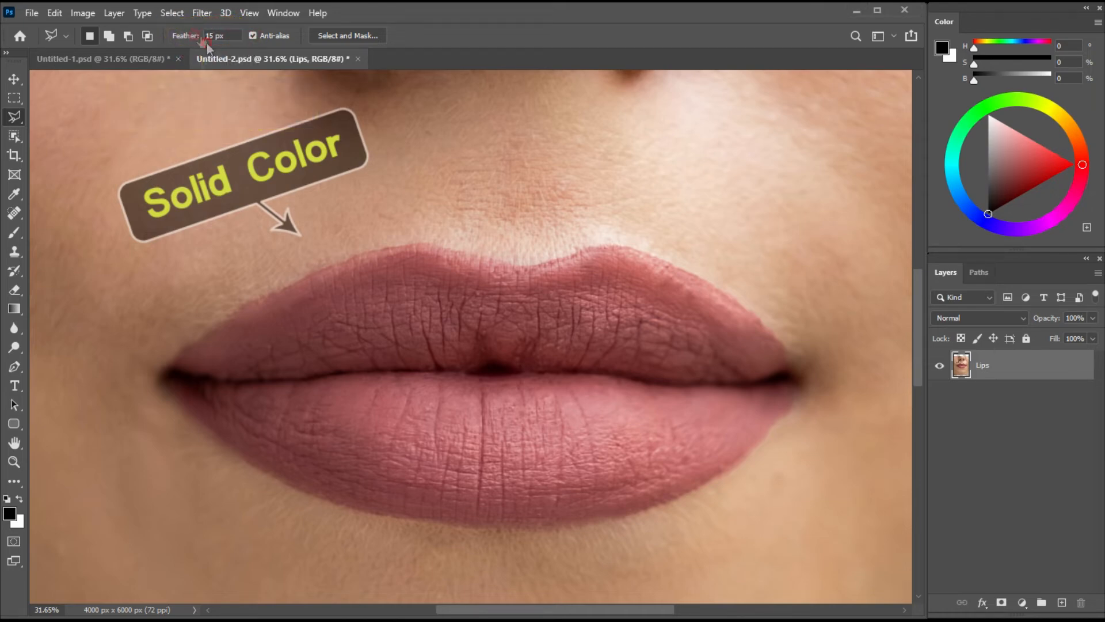
pyautogui.click(165, 364)
pyautogui.click(210, 329)
pyautogui.click(260, 298)
pyautogui.click(318, 268)
pyautogui.click(430, 244)
pyautogui.click(487, 256)
pyautogui.click(657, 255)
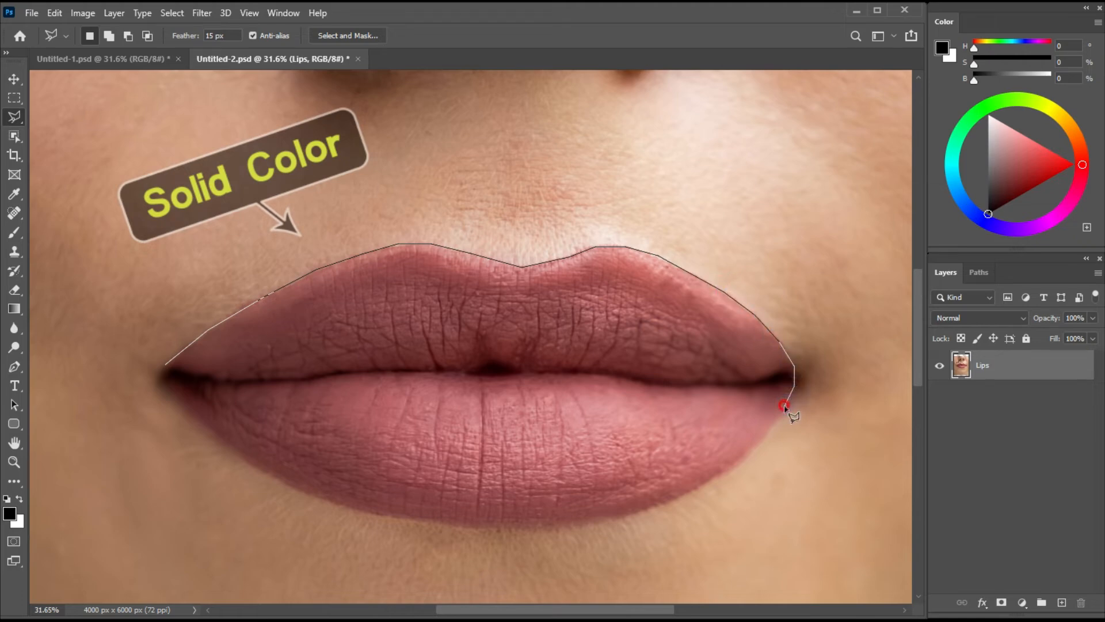
pyautogui.click(754, 445)
pyautogui.click(717, 476)
pyautogui.click(665, 501)
pyautogui.click(488, 530)
pyautogui.click(375, 510)
pyautogui.click(313, 498)
pyautogui.click(262, 475)
pyautogui.click(199, 424)
pyautogui.click(163, 373)
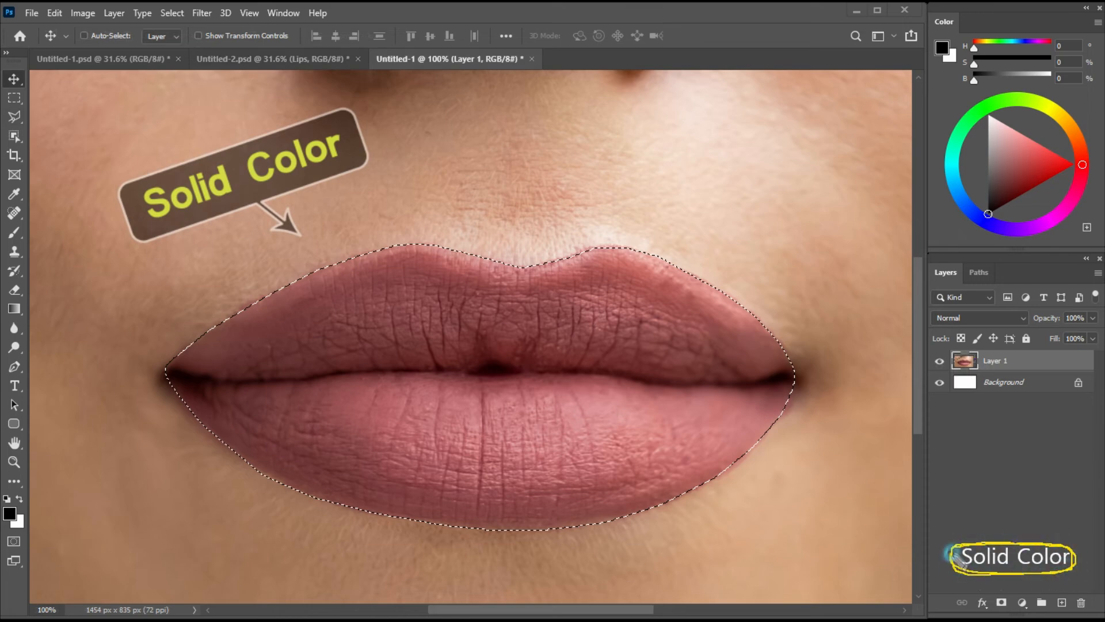
# Add a Solid Color fill layer over the selected lips in pinkish purple #d356d5.
pyautogui.click(1022, 602)
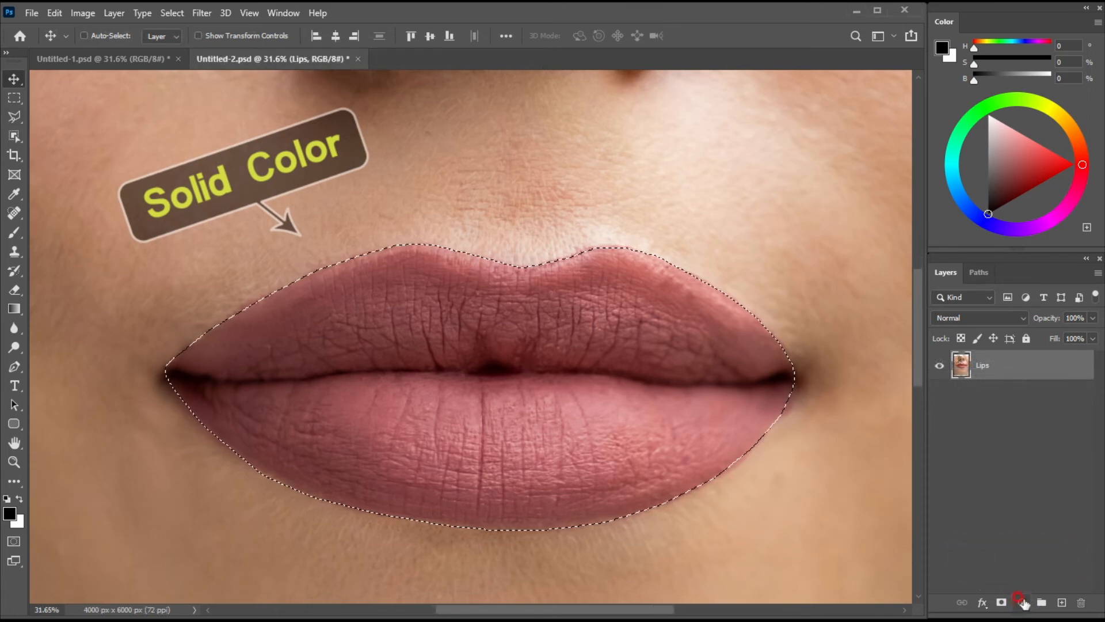
pyautogui.click(1022, 601)
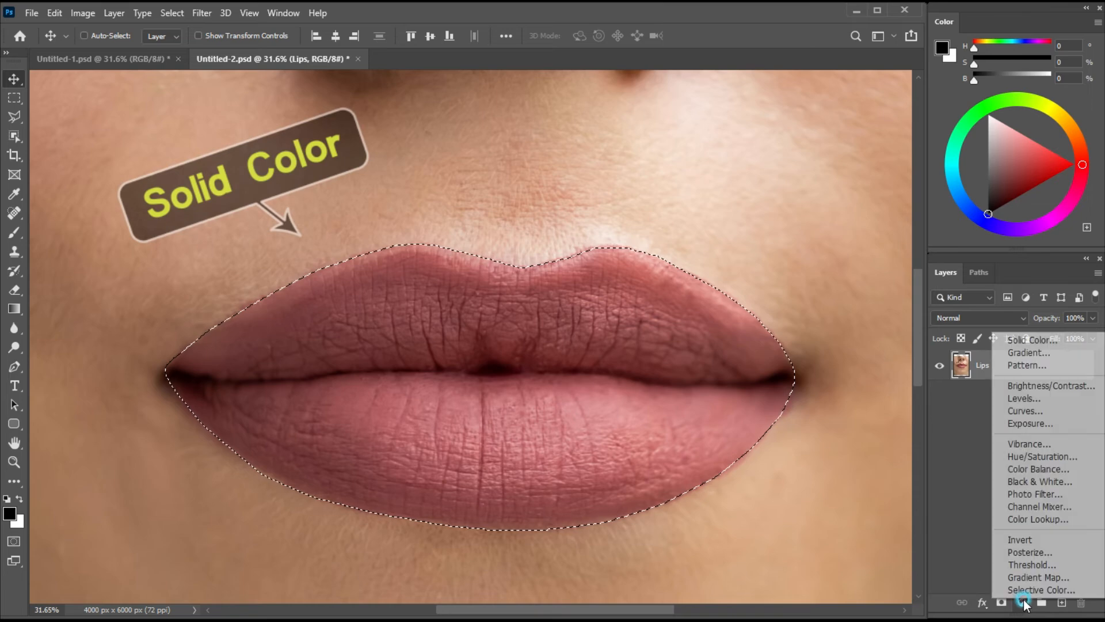
pyautogui.click(1032, 340)
pyautogui.click(805, 296)
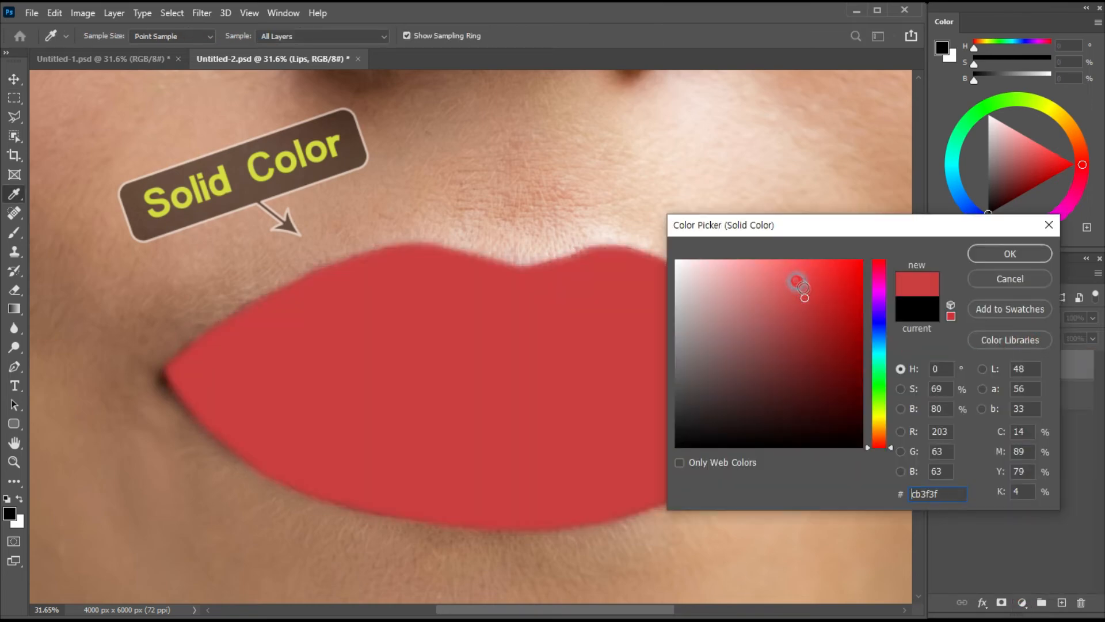
pyautogui.moveTo(870, 305); pyautogui.dragTo(871, 291)
pyautogui.click(772, 260)
pyautogui.click(787, 290)
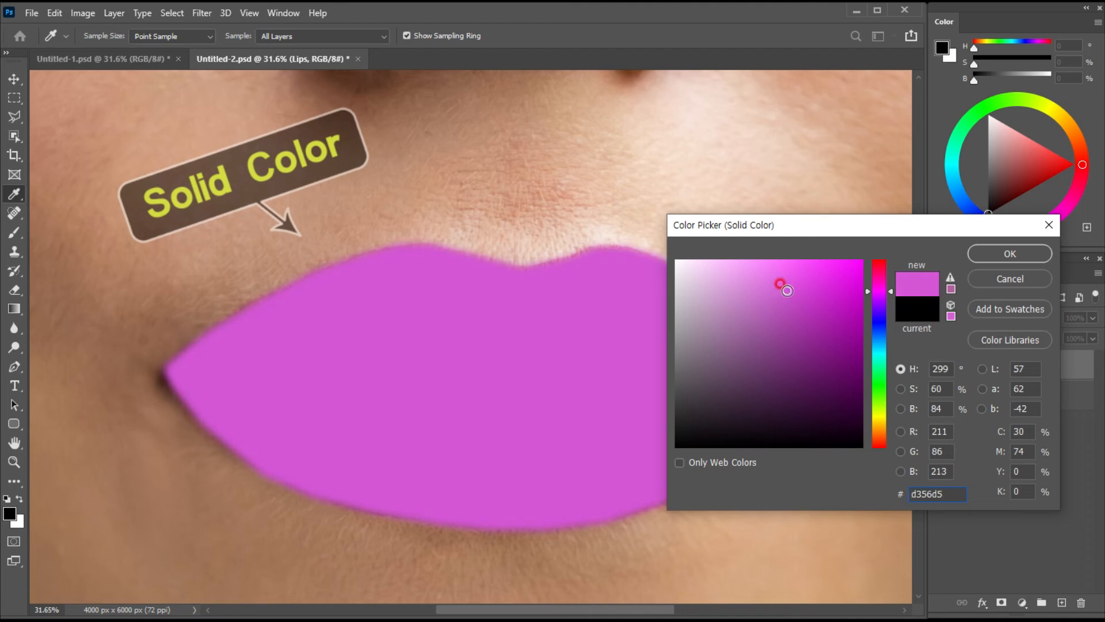
pyautogui.click(997, 255)
pyautogui.press('v')
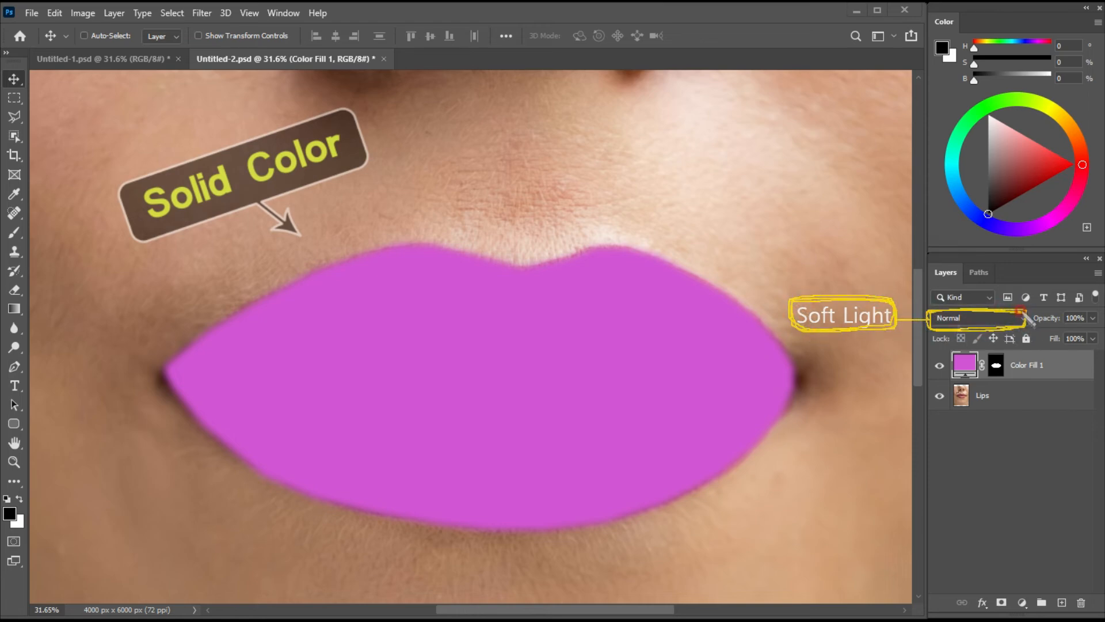
# Set the color fill layer's blend mode to Soft Light and its opacity to 80%.
pyautogui.click(976, 318)
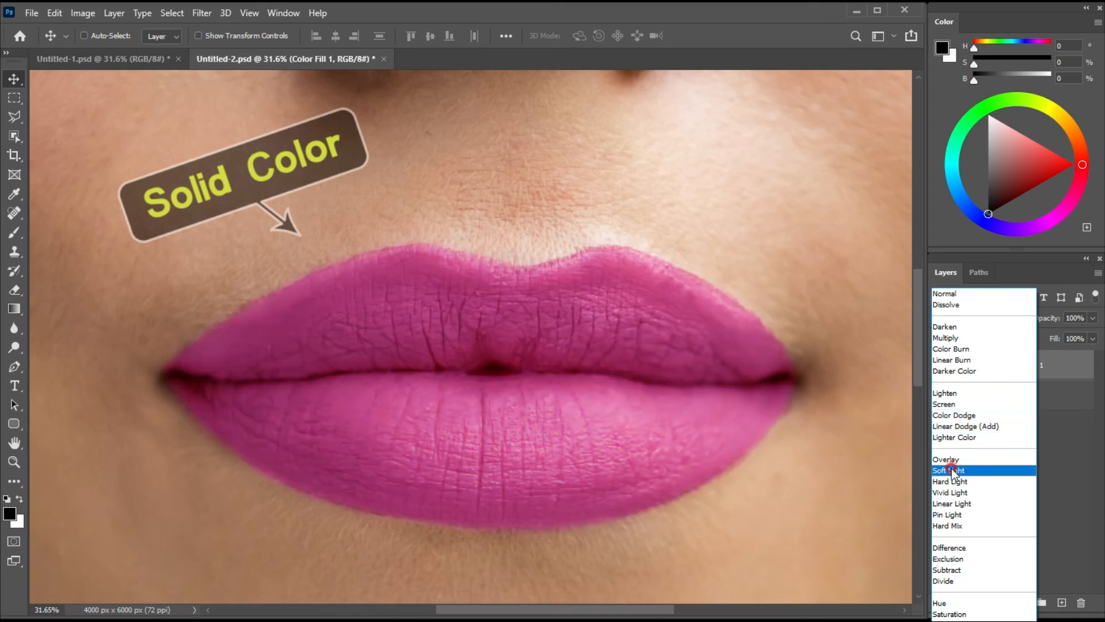
pyautogui.click(952, 470)
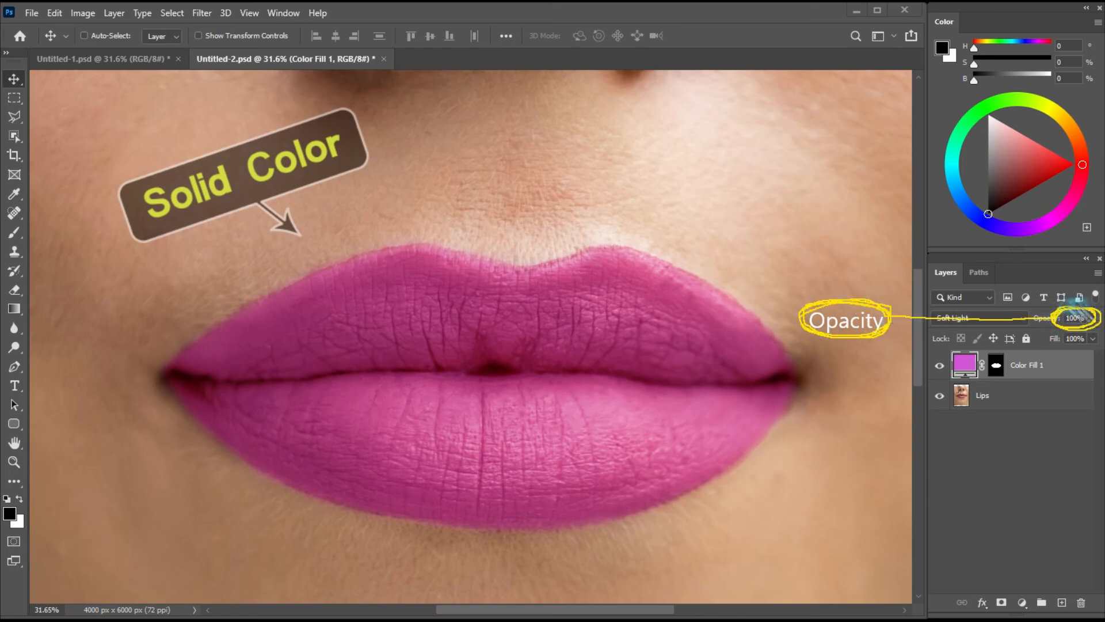
pyautogui.click(1092, 319)
pyautogui.moveTo(1069, 334); pyautogui.dragTo(1080, 334)
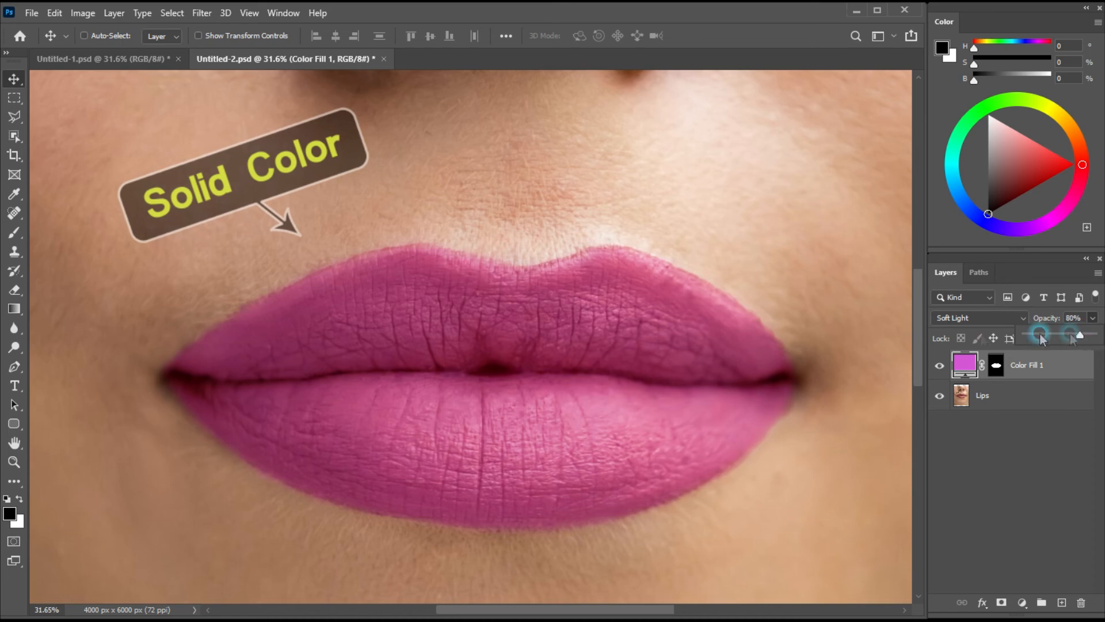